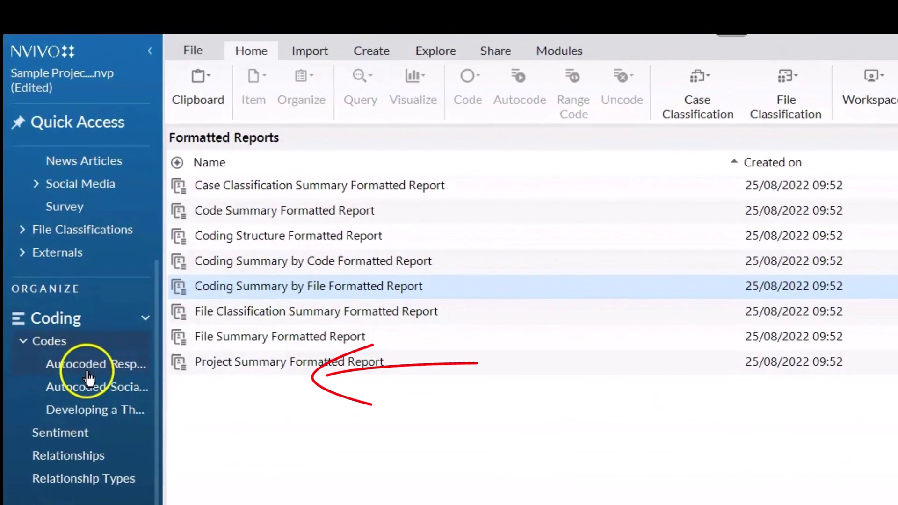
Export the codebook with file and reference counts, limited to the Developing a Thematic Framework folder.
right_click(105, 360)
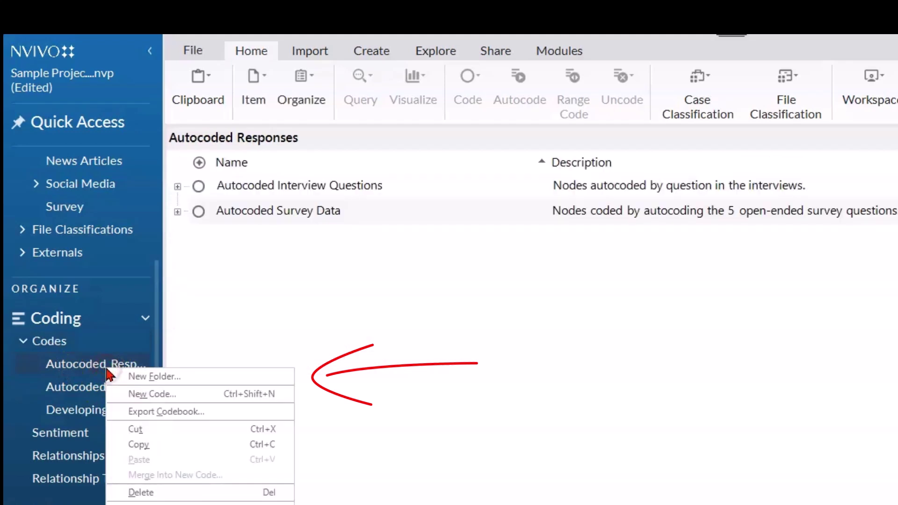
left_click(170, 399)
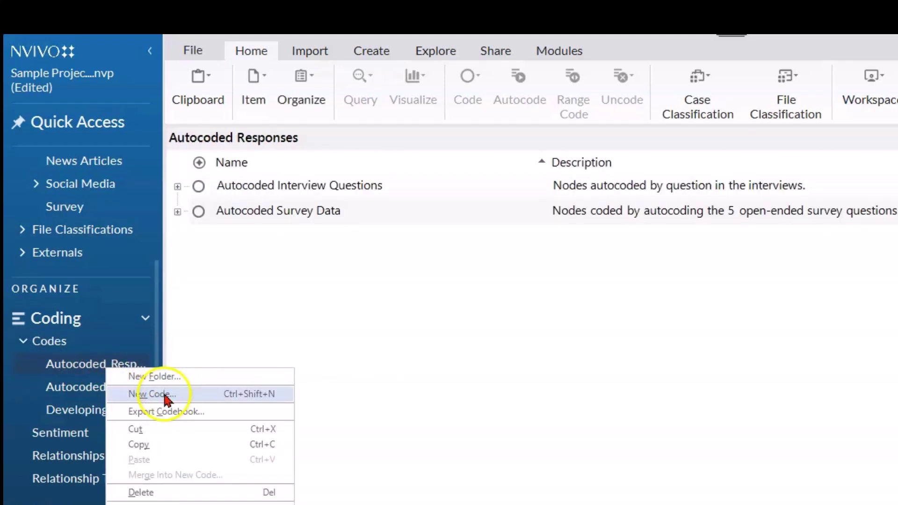
left_click(168, 411)
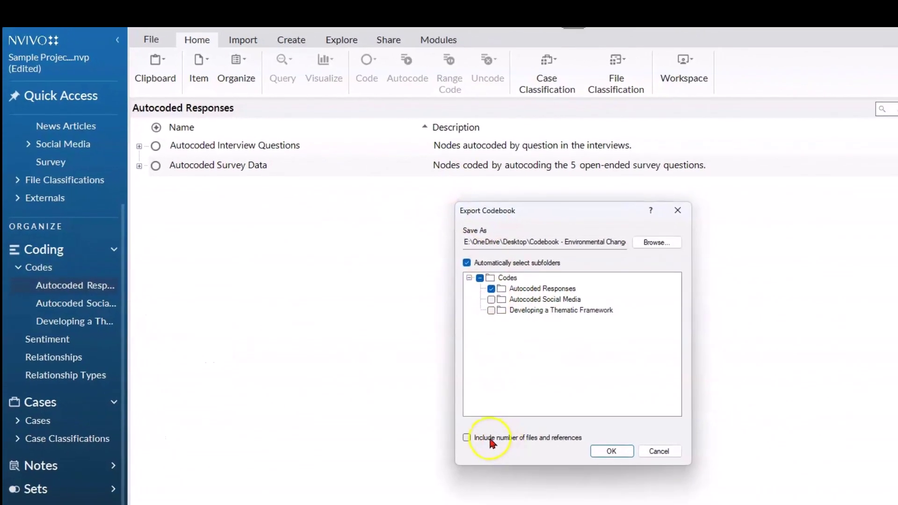
left_click(482, 440)
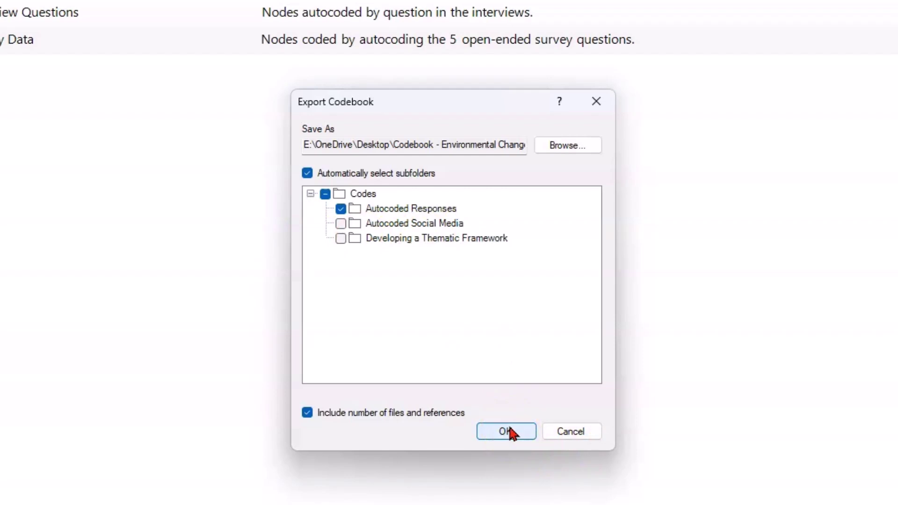
left_click(512, 435)
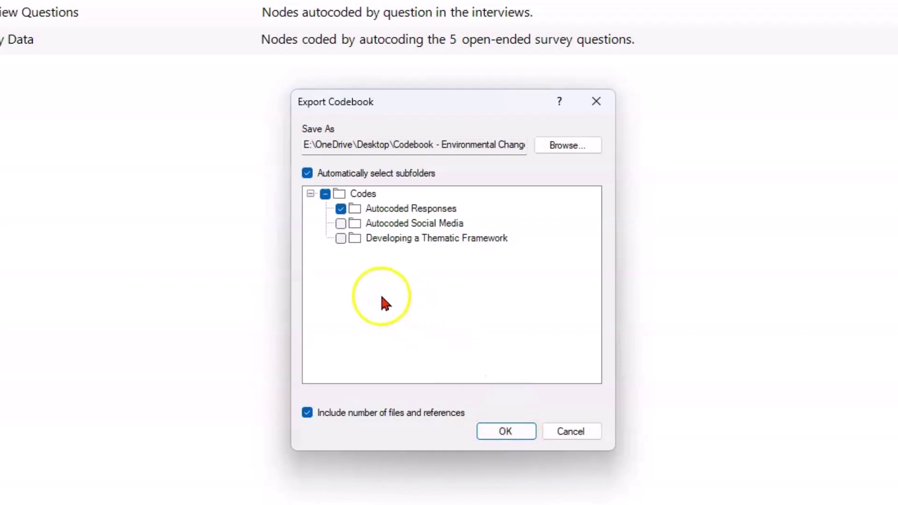
left_click(341, 208)
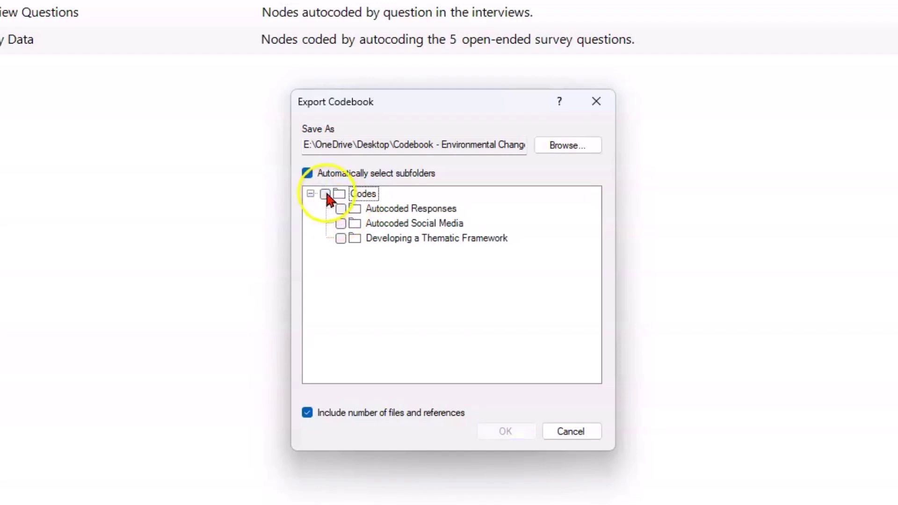
left_click(325, 193)
left_click(341, 208)
left_click(341, 223)
left_click(339, 238)
left_click(520, 428)
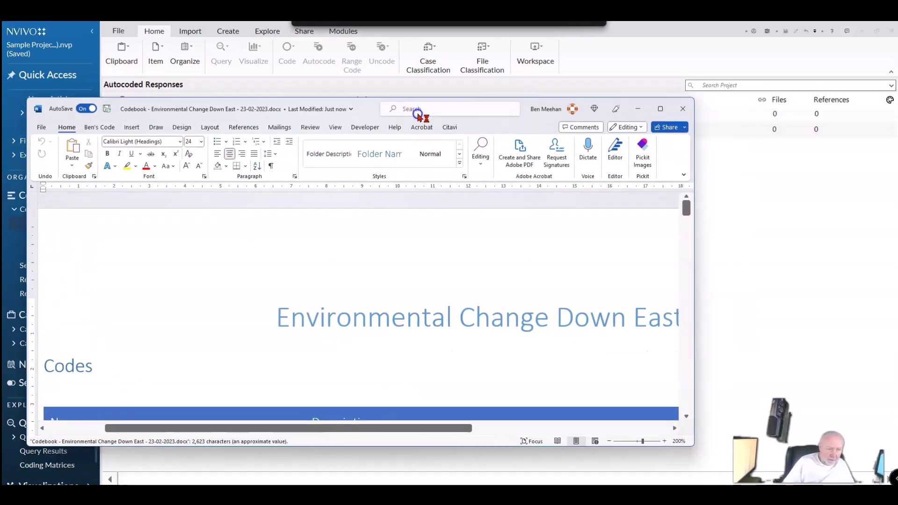
Maximize Word, scroll through the Environmental Change Down East codebook table, then close it.
left_click(705, 108)
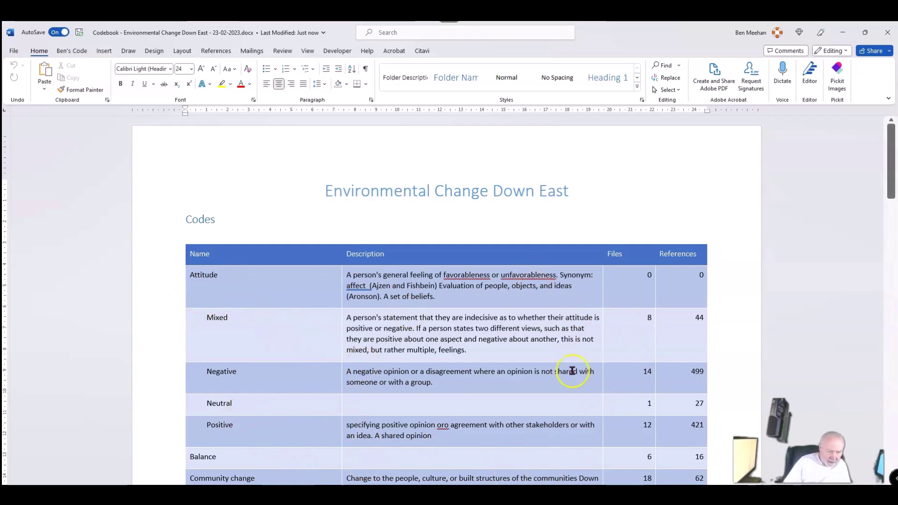
scroll(674, 387, "down", 3)
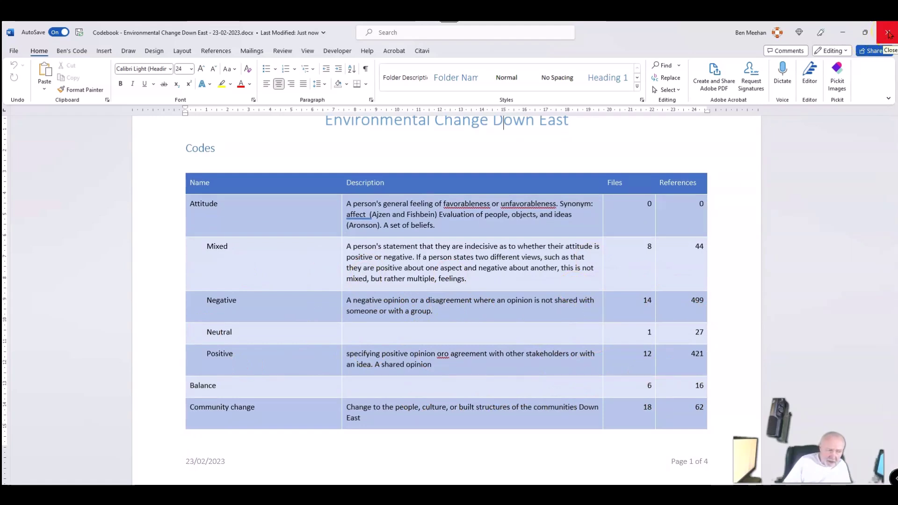
left_click(888, 32)
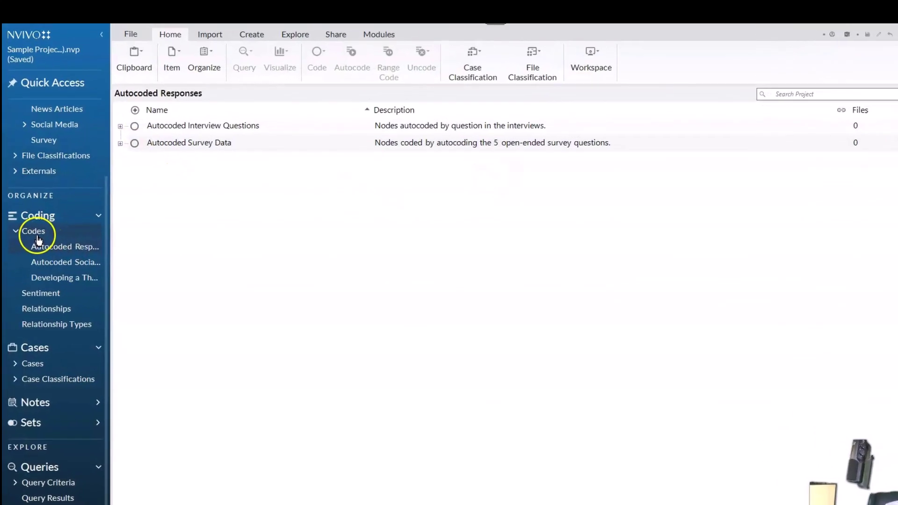
Export Balance in Reference View with name, relationships, see-also and memo links, opening on export.
left_click(39, 236)
right_click(137, 143)
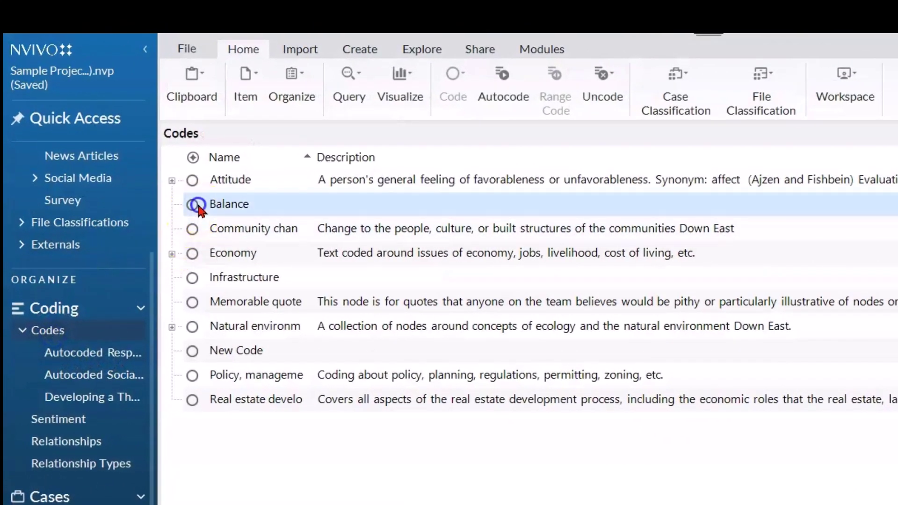
left_click(319, 253)
left_click(430, 246)
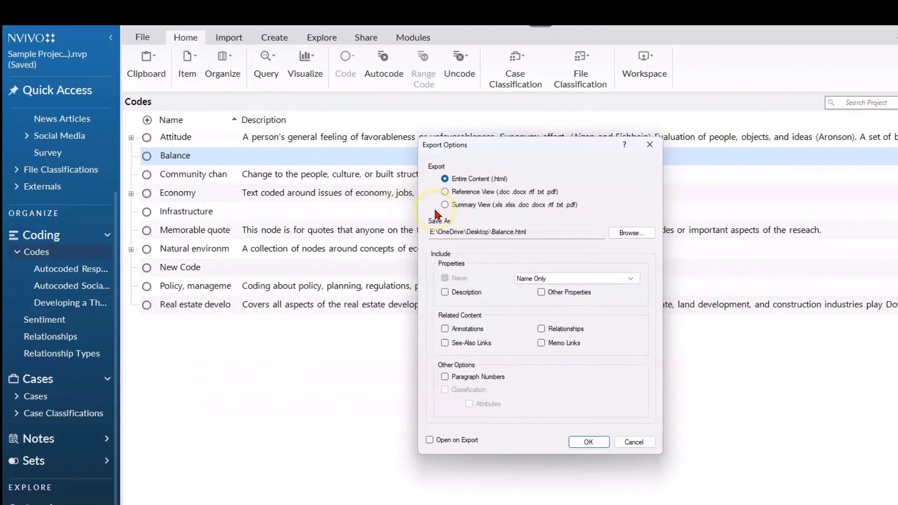
left_click(444, 192)
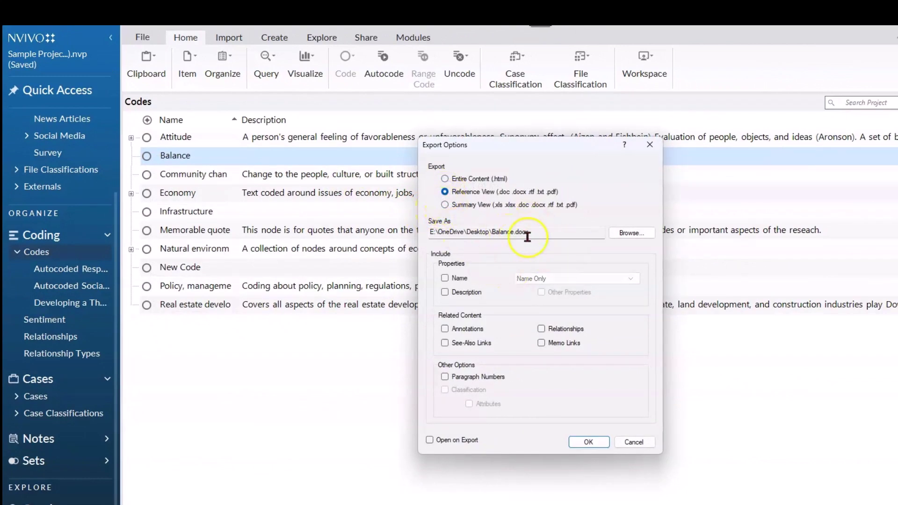
left_click(445, 279)
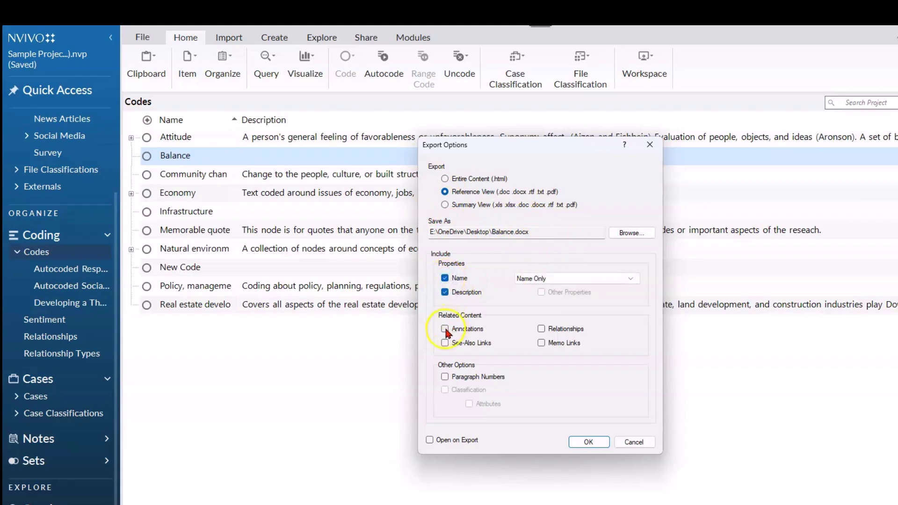
left_click(542, 329)
left_click(484, 345)
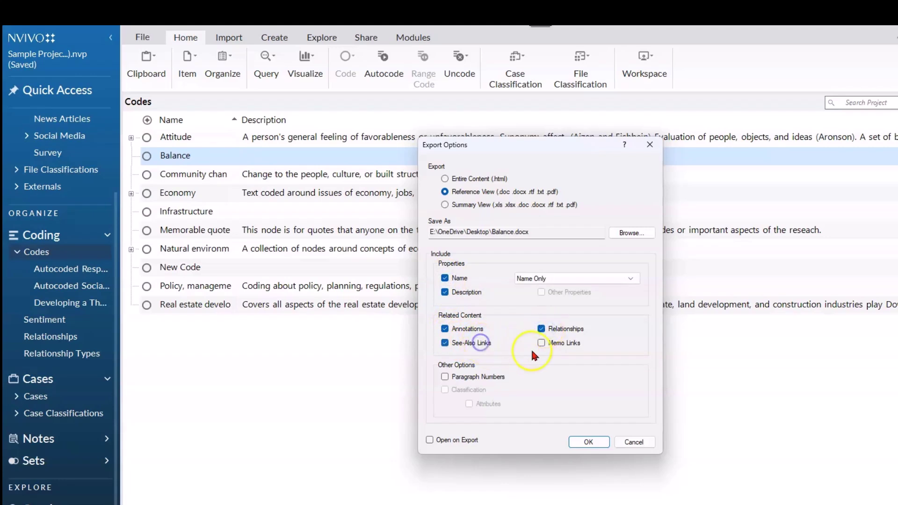
left_click(542, 343)
left_click(460, 440)
left_click(590, 441)
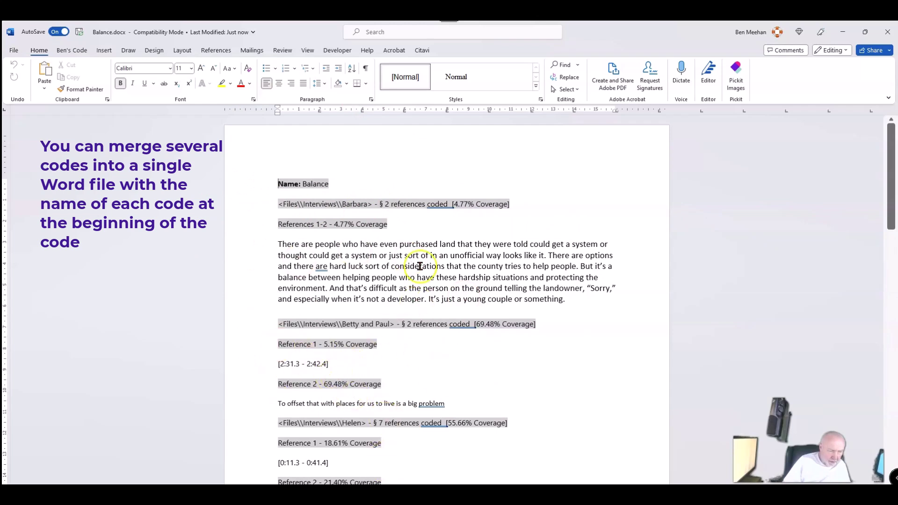
Review Balance.docx down to its Annotations and Links section and back to the top, then close Word.
scroll(475, 288, "down", 3)
scroll(477, 284, "down", 2)
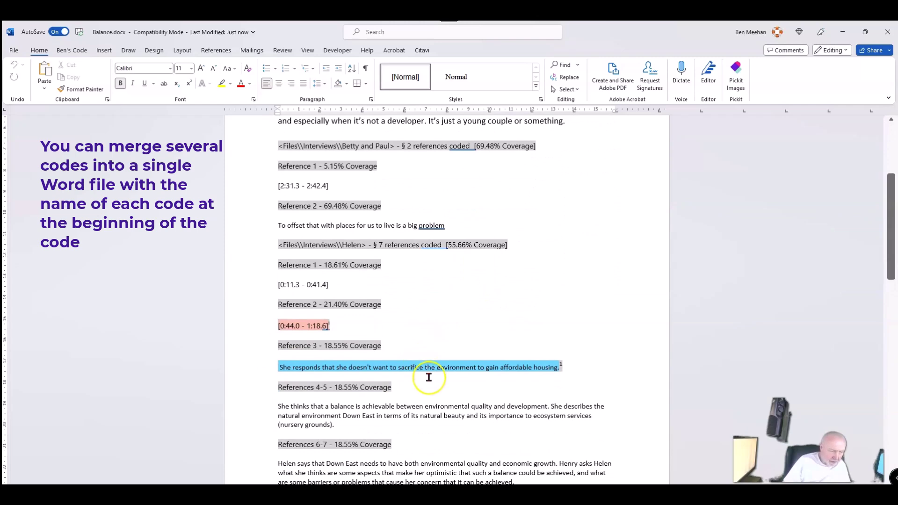
scroll(428, 377, "down", 7)
scroll(428, 371, "down", 3)
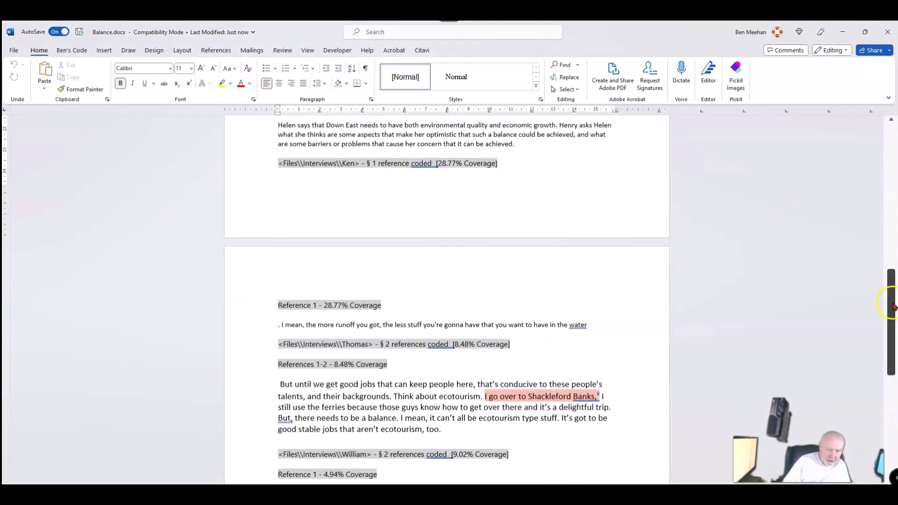
left_click_drag(893, 306, 893, 417)
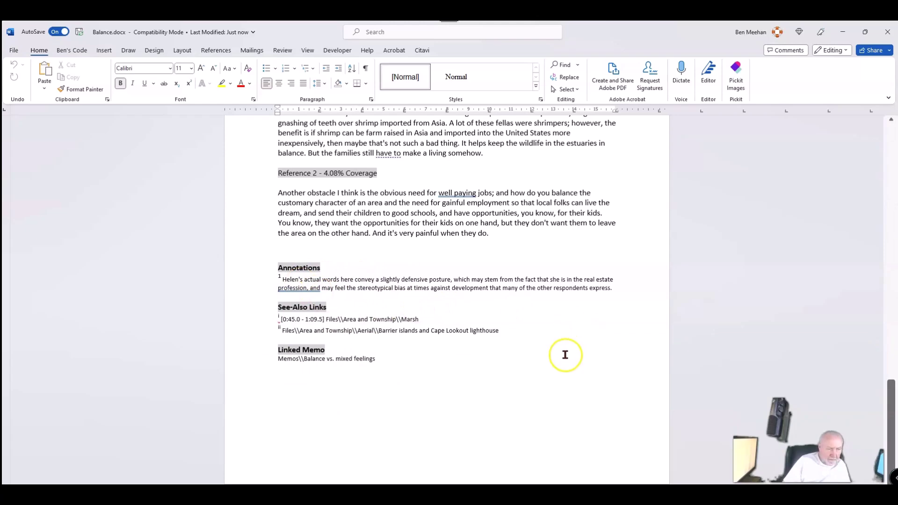
scroll(565, 355, "up", 10)
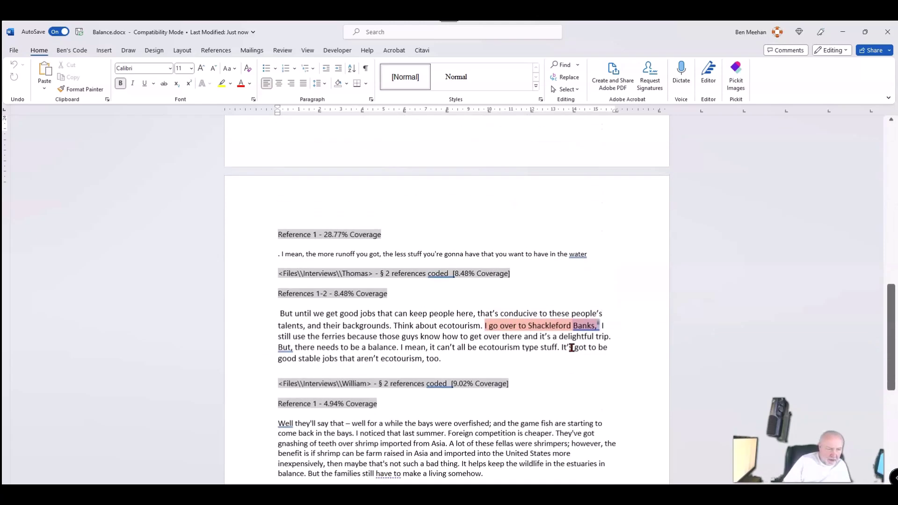
scroll(571, 348, "up", 1)
scroll(566, 408, "up", 15)
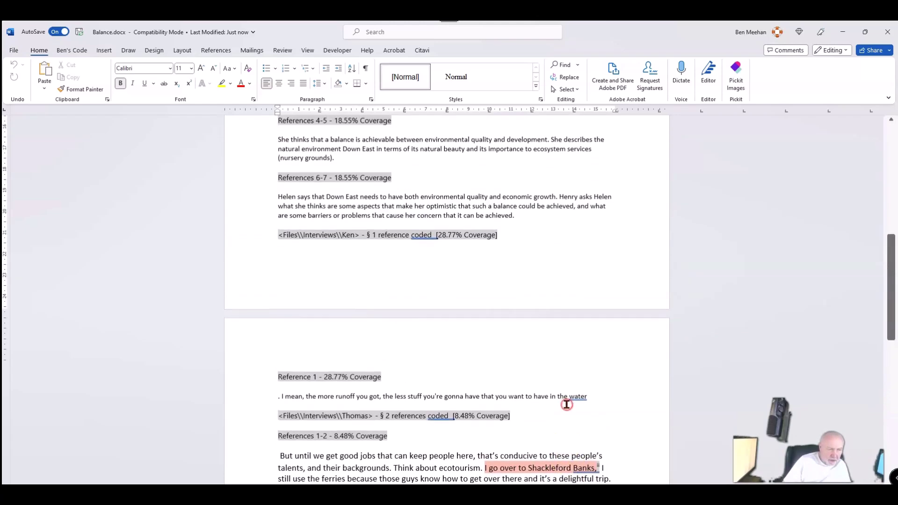
scroll(566, 404, "up", 5)
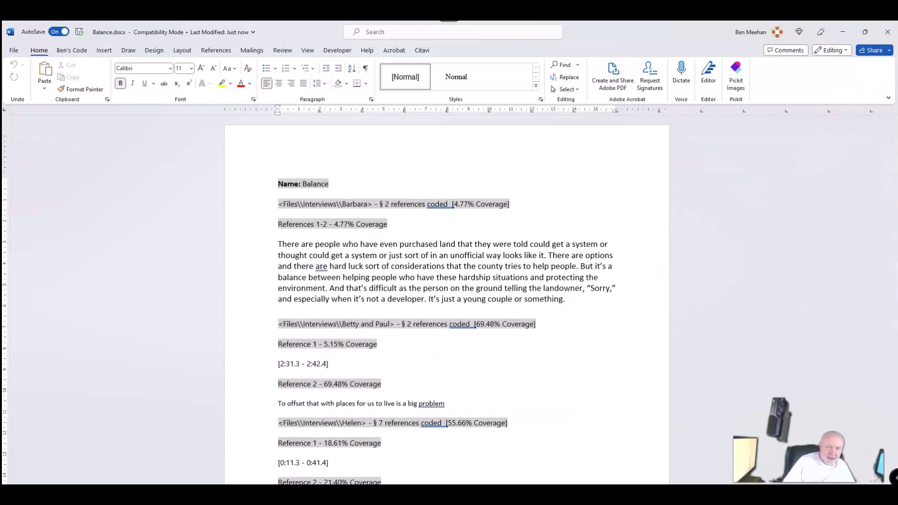
left_click(889, 37)
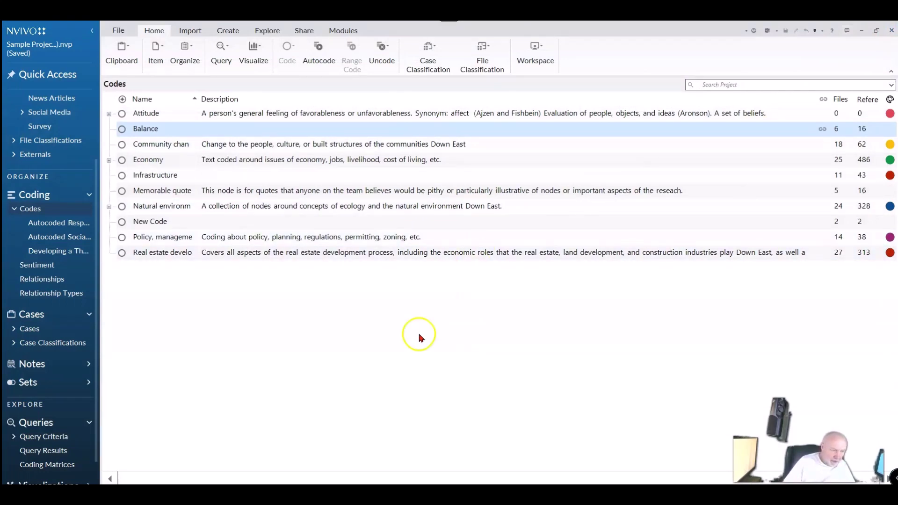
Switch the Navigation View from Codes to Reports > Formatted Reports.
left_click(99, 326)
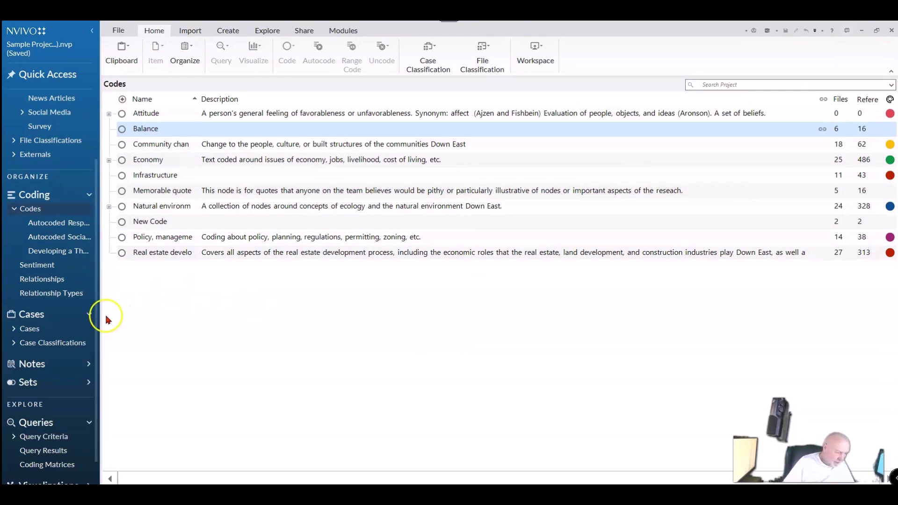
scroll(96, 318, "down", 2)
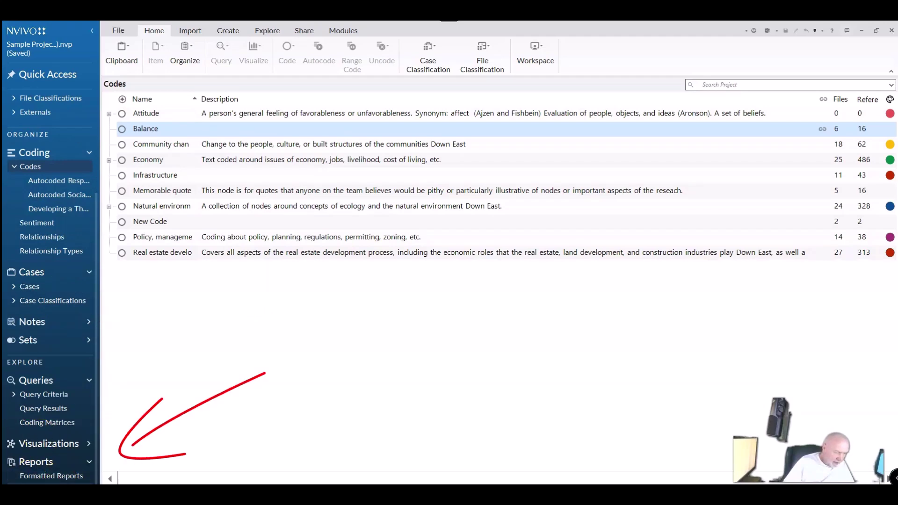
left_click(64, 476)
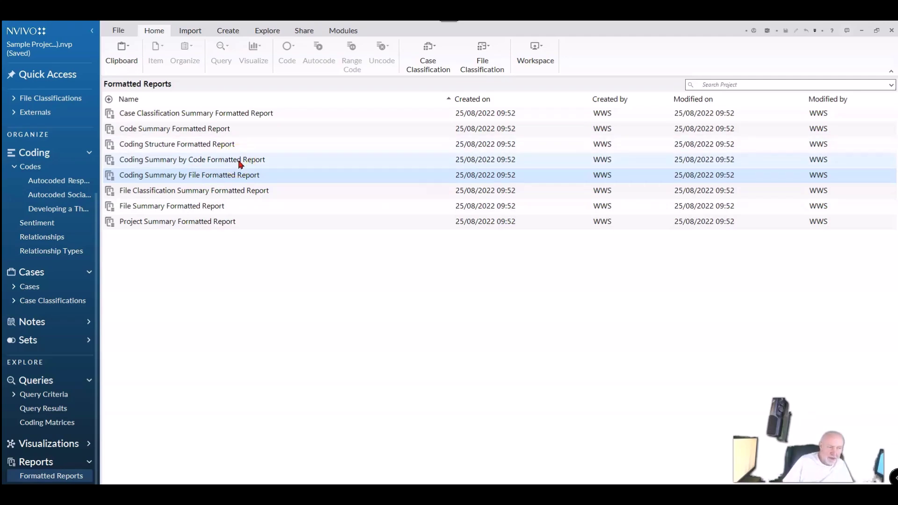
Run Coding Summary by File and filter its files to the Barbara and Charles interviews.
left_click(244, 179)
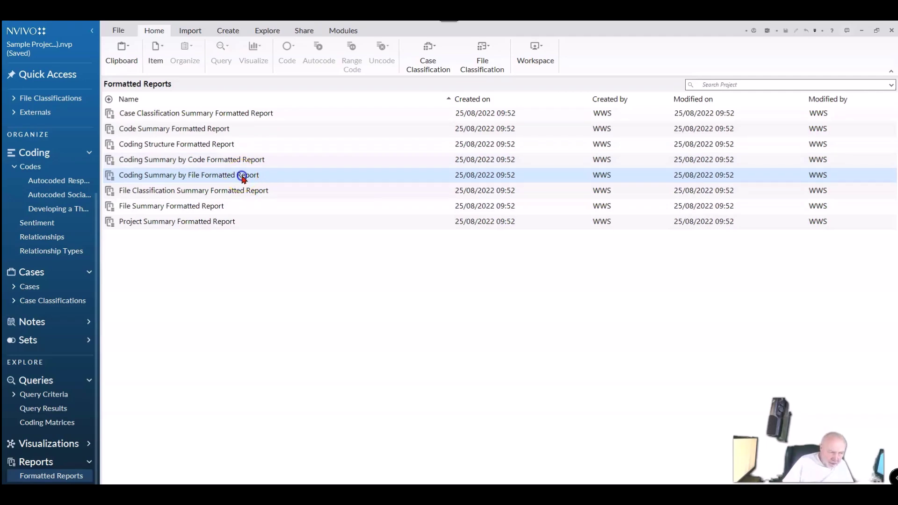
double_click(243, 180)
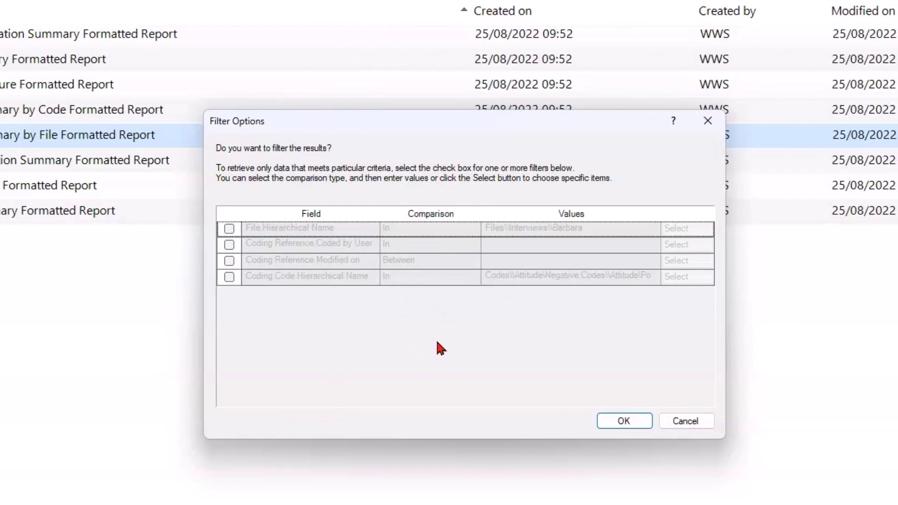
left_click(229, 228)
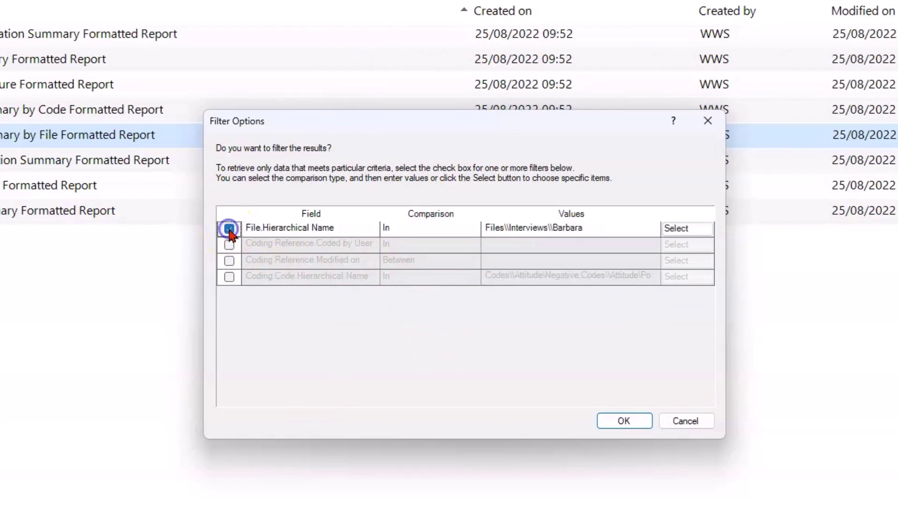
left_click(697, 235)
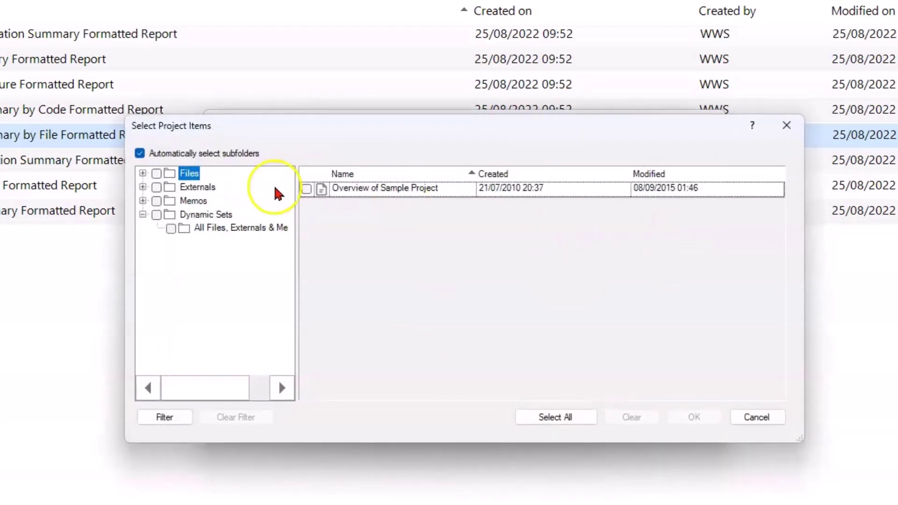
left_click(143, 173)
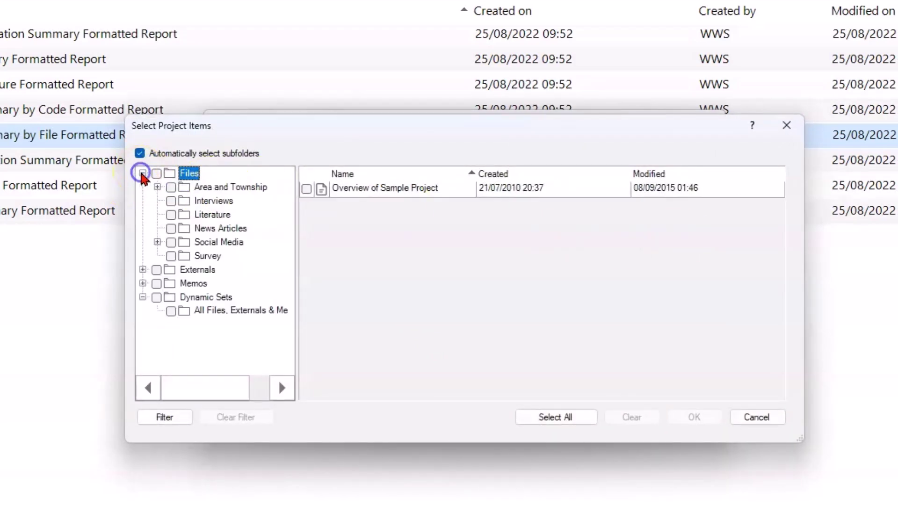
left_click(215, 201)
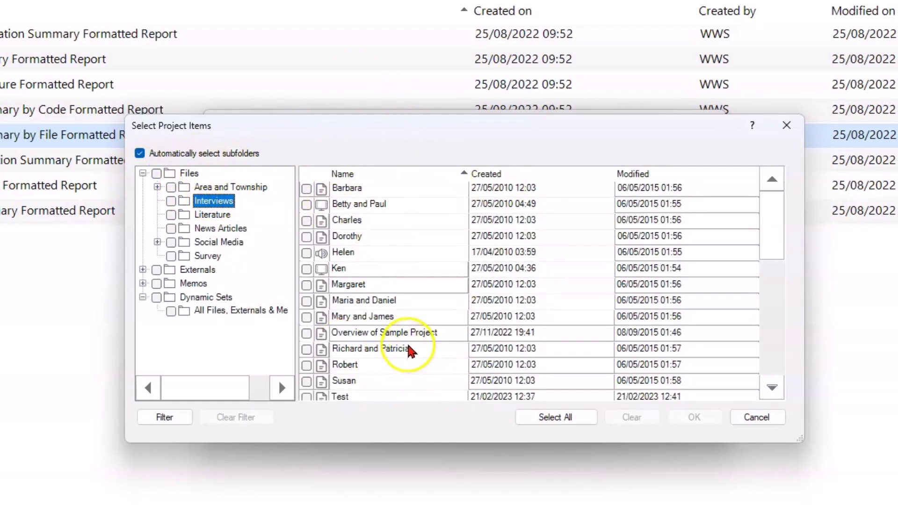
left_click(305, 189)
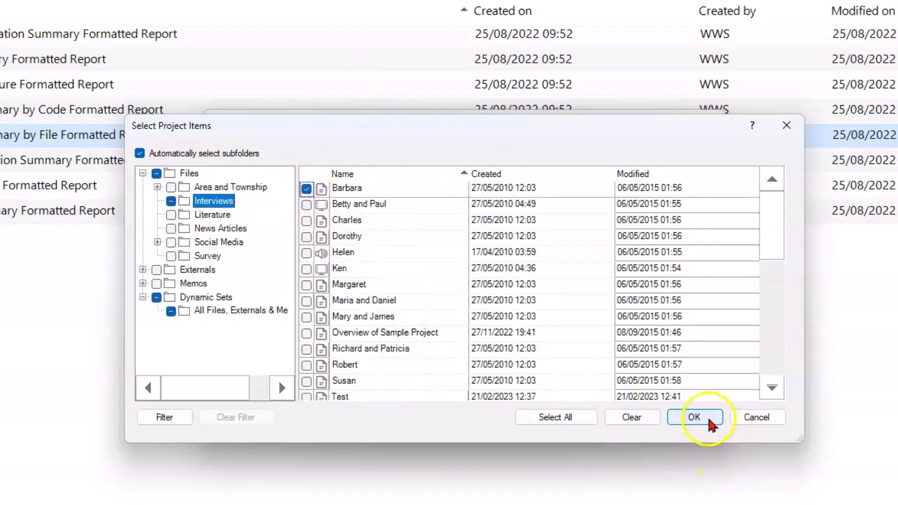
left_click(307, 220)
left_click(701, 416)
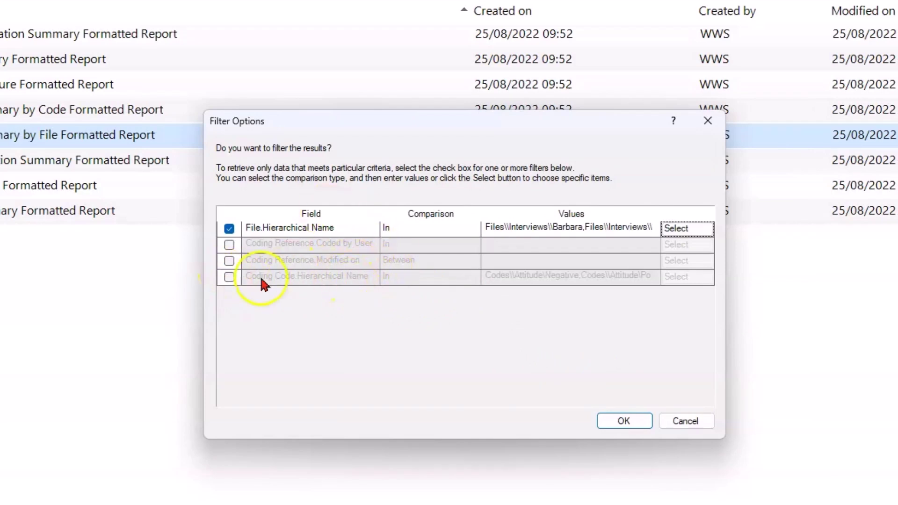
Filter the report's coding codes to Attitude Positive and Negative.
left_click(229, 276)
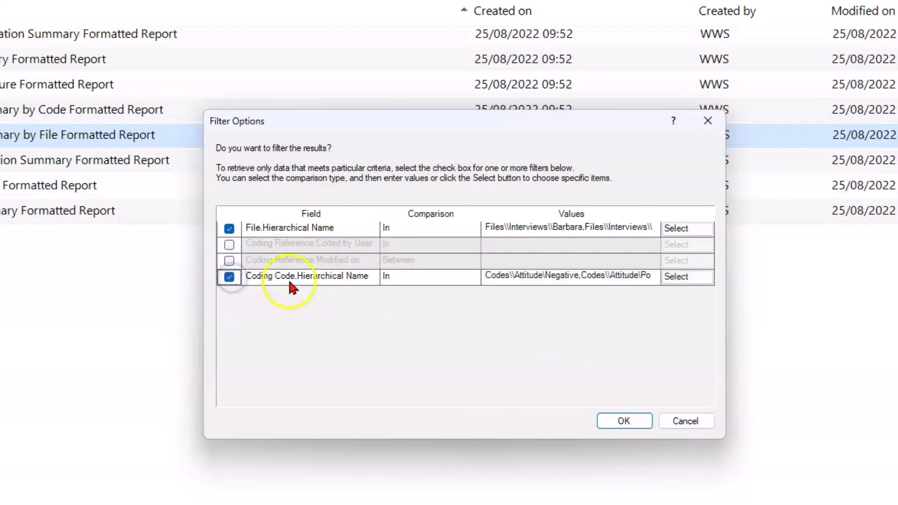
left_click(688, 277)
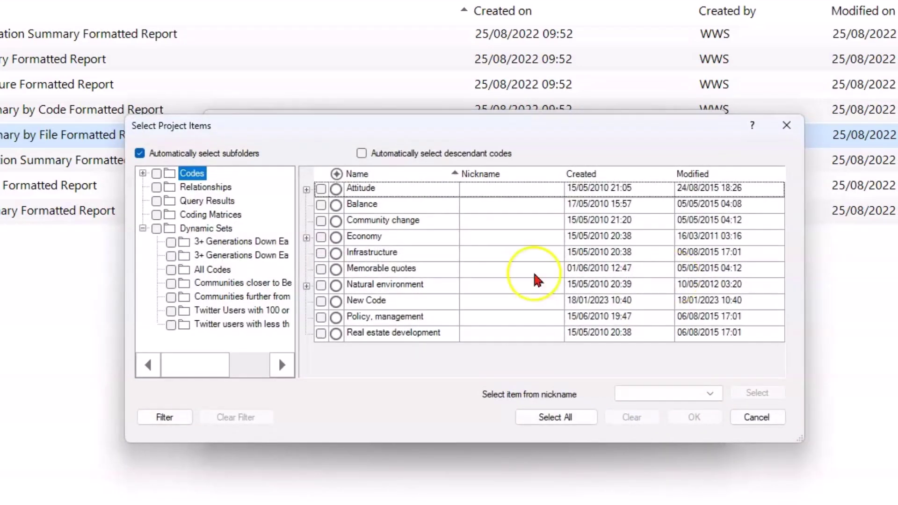
left_click(307, 189)
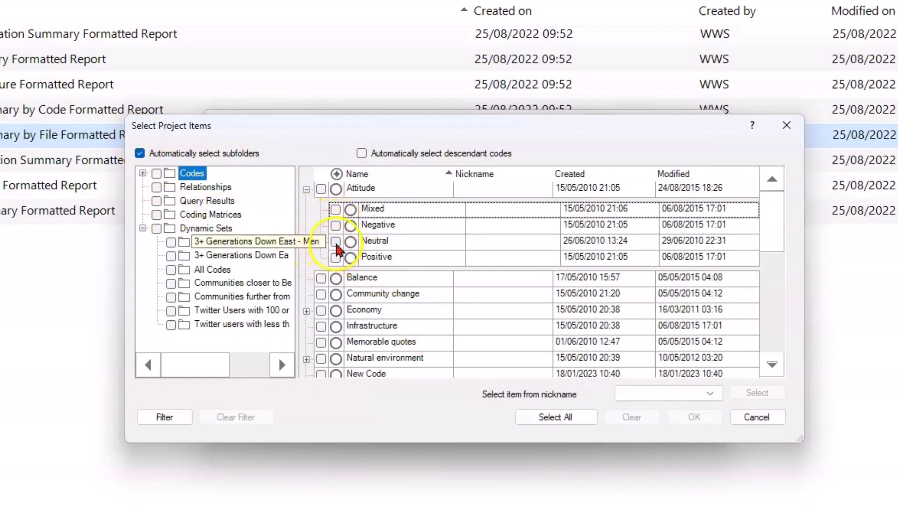
left_click(335, 258)
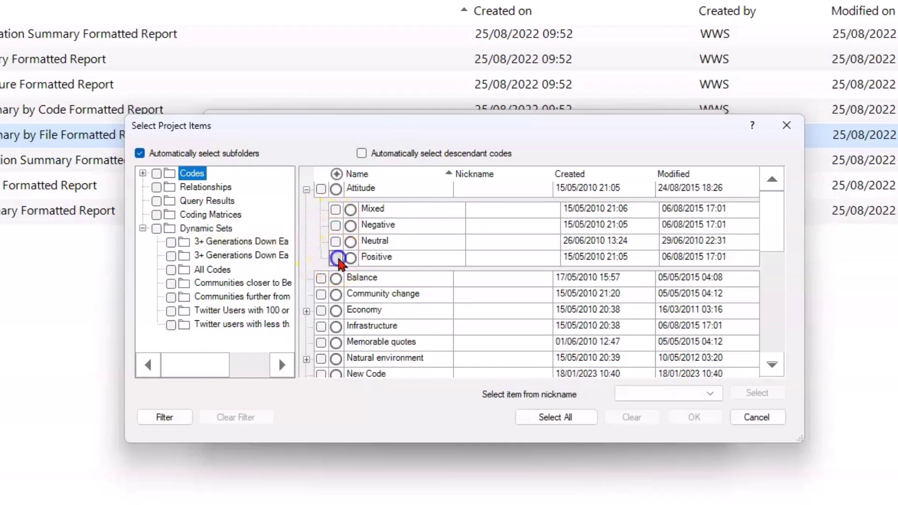
left_click(335, 226)
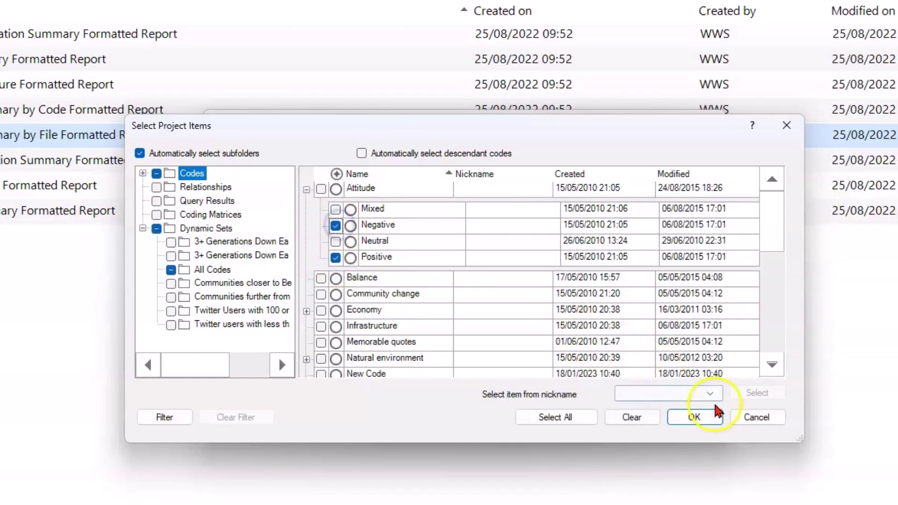
left_click(714, 418)
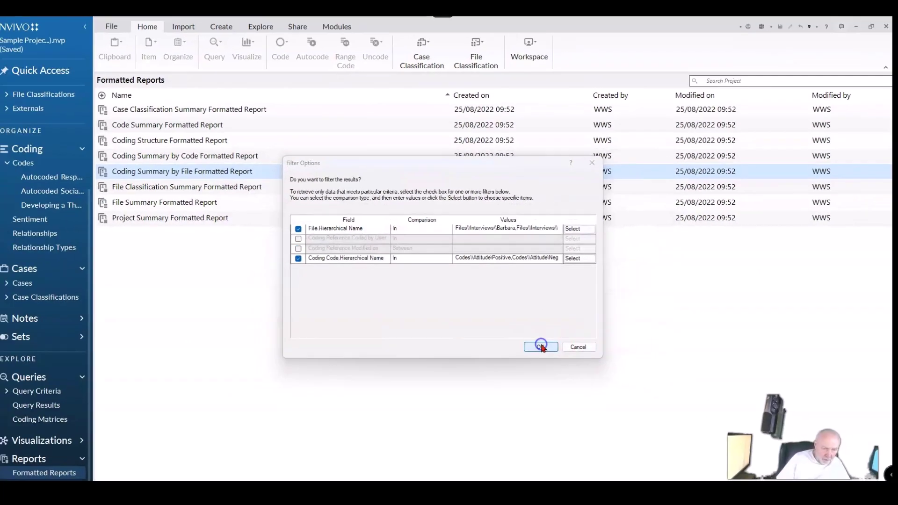
Generate the filtered report, hide thumbnails, and expand the Report Map to Barbara's and Charles's codes.
left_click(626, 421)
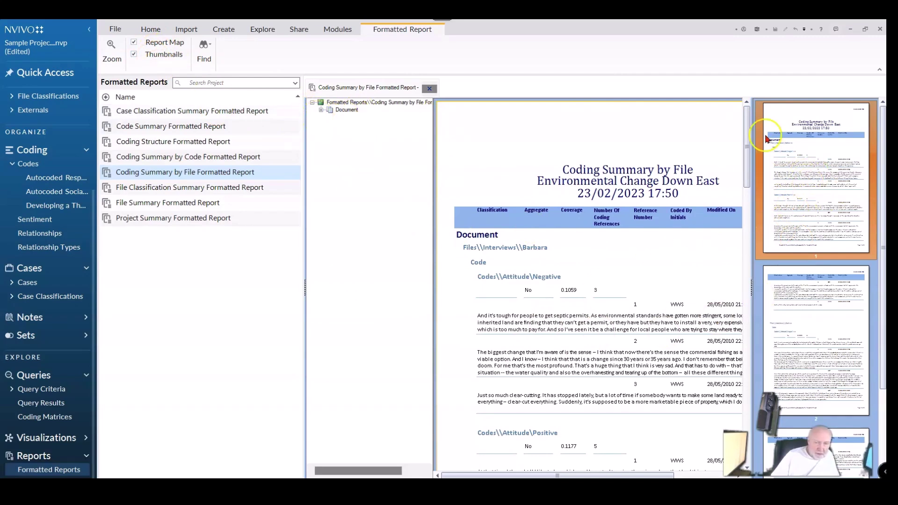
left_click(167, 55)
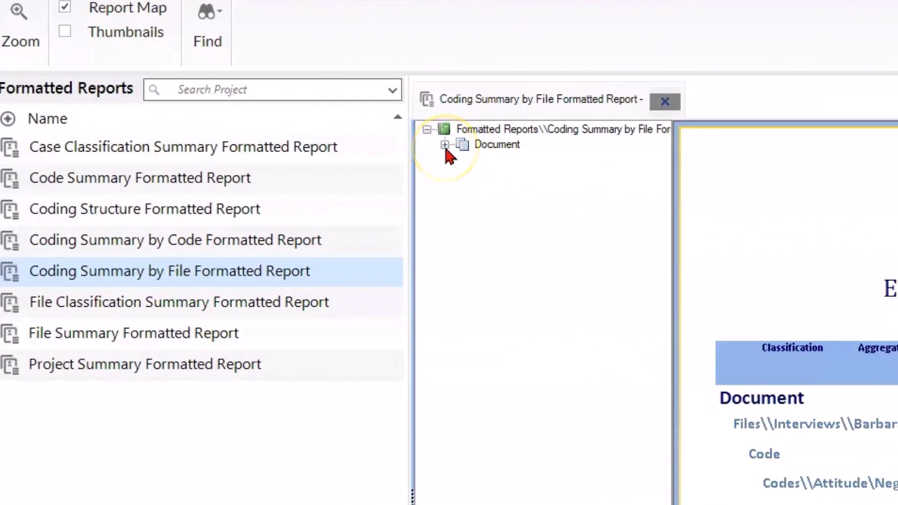
left_click(444, 144)
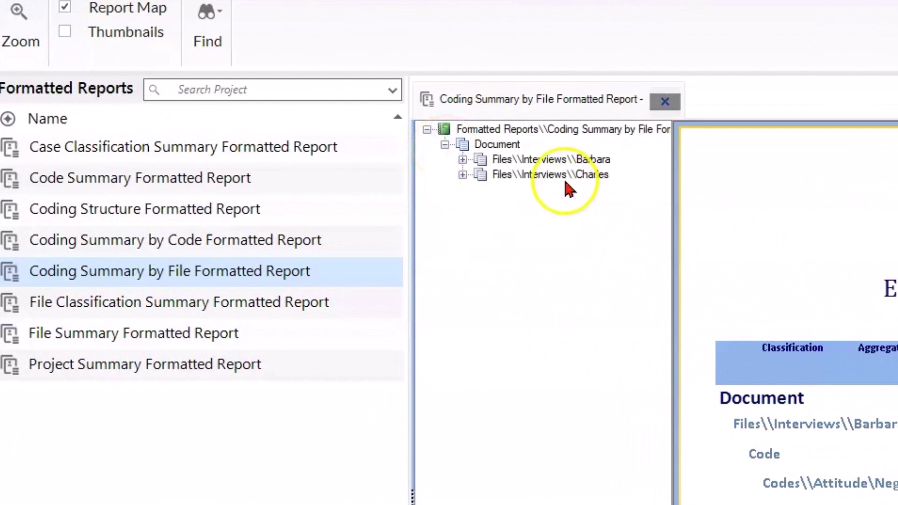
left_click(462, 160)
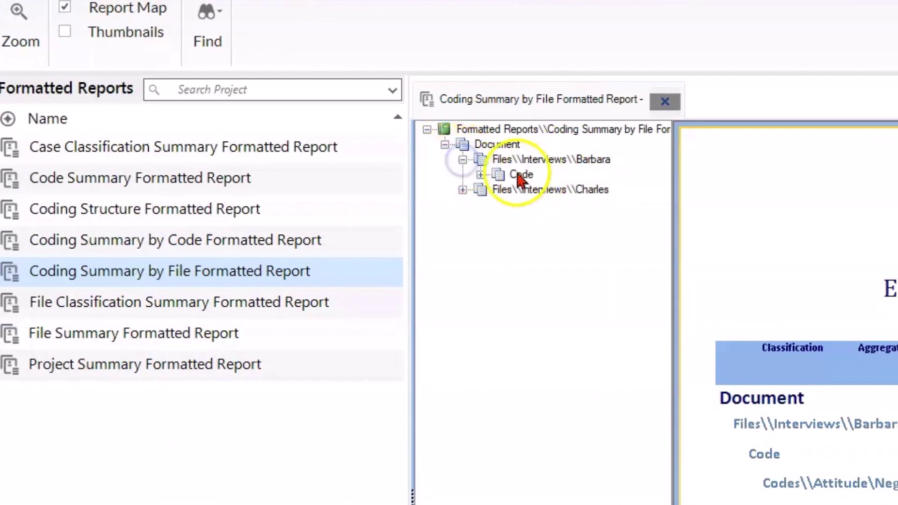
left_click(480, 174)
left_click(462, 220)
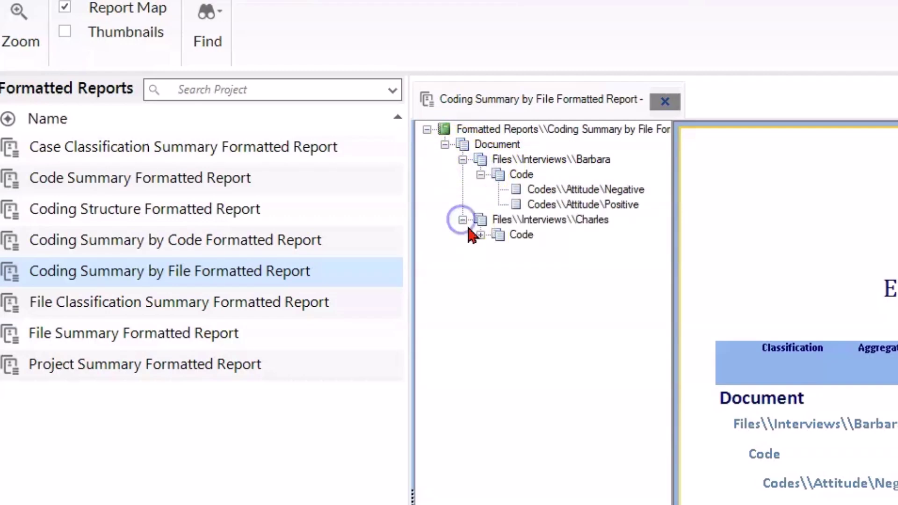
left_click(480, 234)
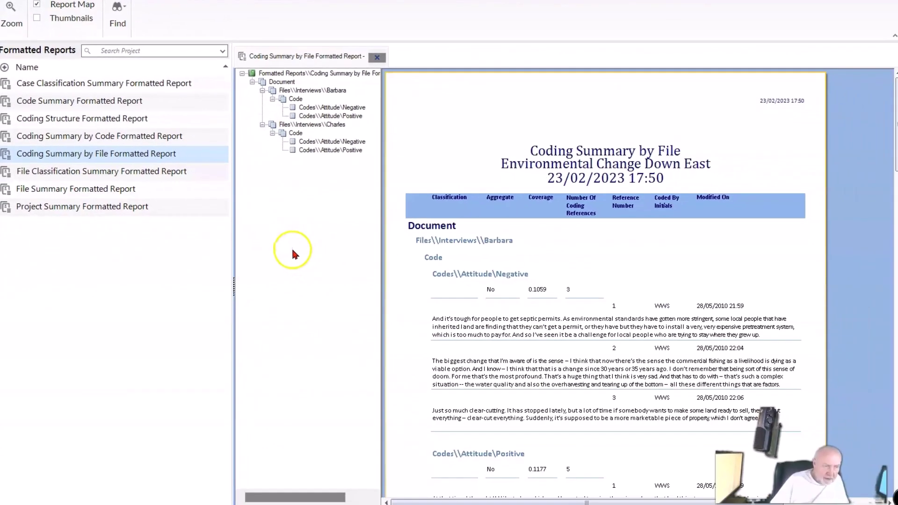
left_click(350, 107)
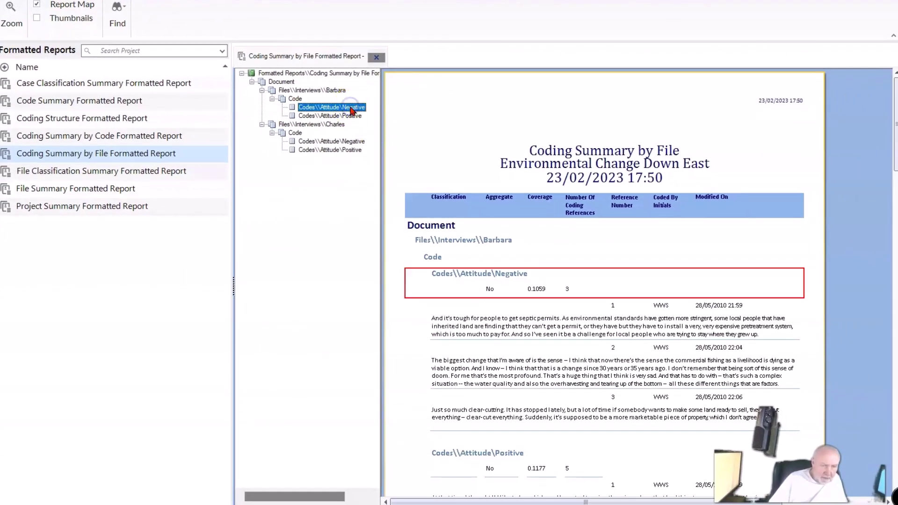
left_click(357, 116)
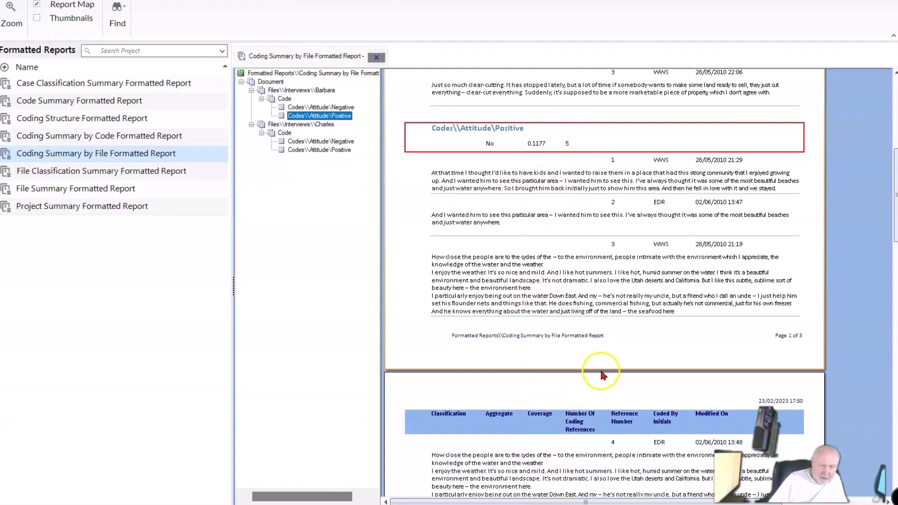
left_click_drag(895, 216, 894, 462)
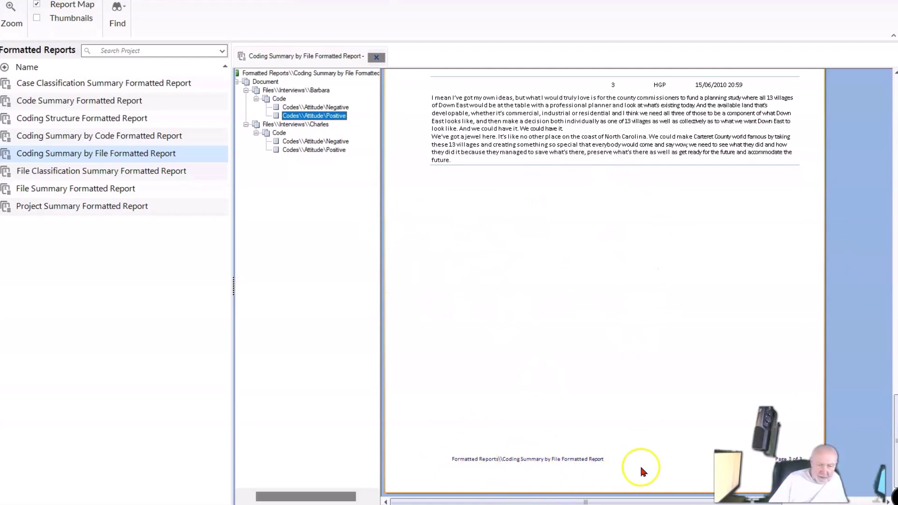
left_click_drag(891, 421, 890, 117)
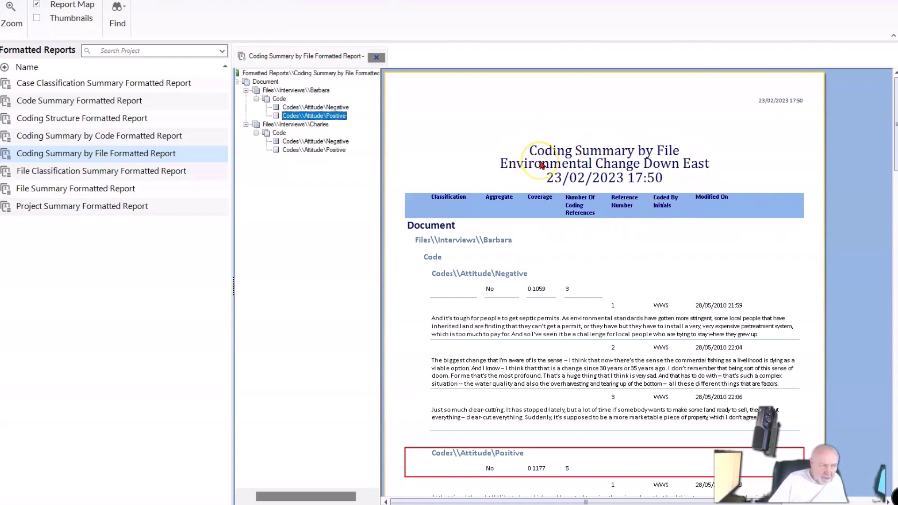
Export the report results to the Desktop as Coding Summary by File Formatted Report.docx in Word format.
right_click(498, 141)
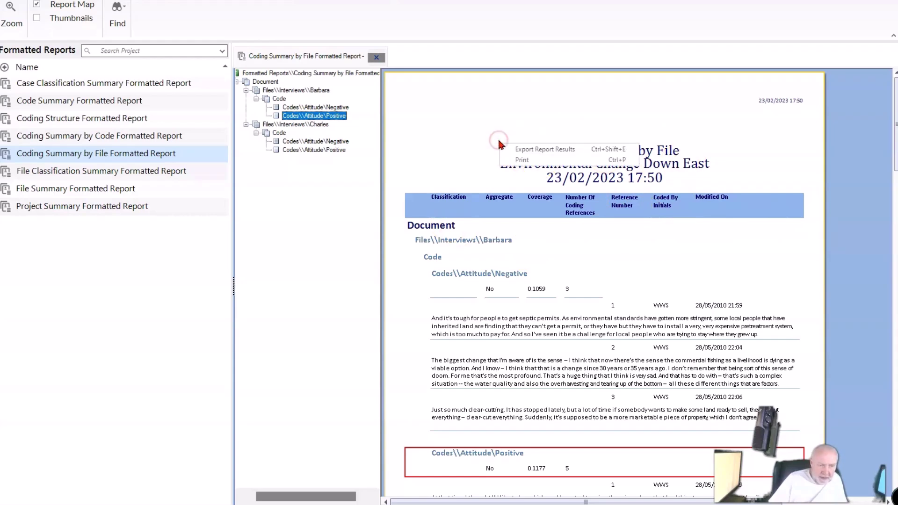
left_click(538, 148)
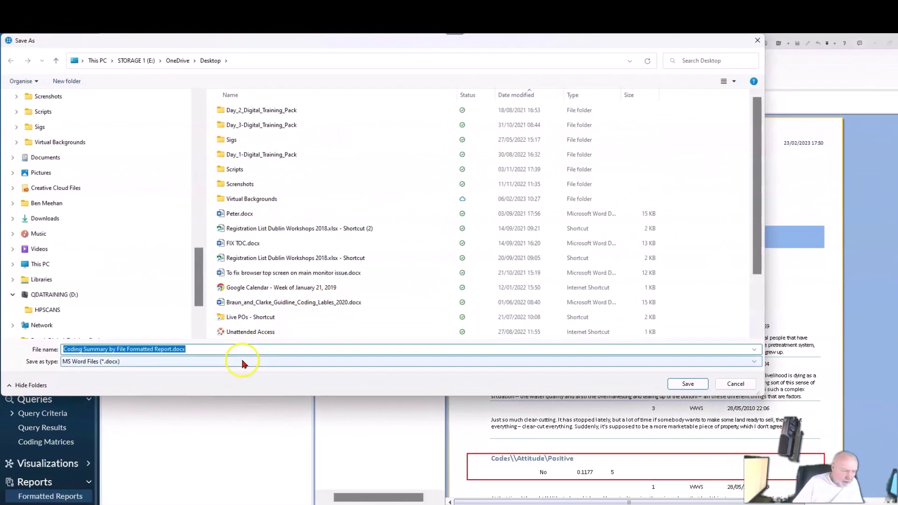
left_click(159, 347)
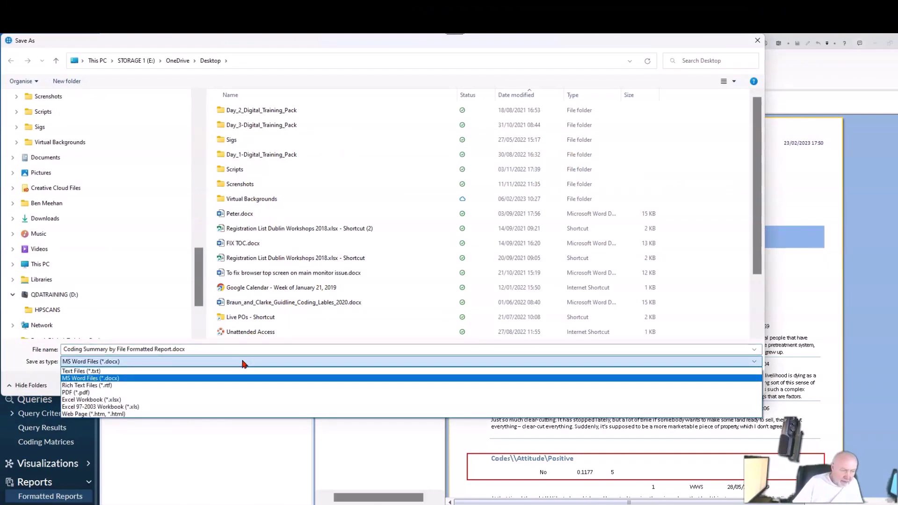
left_click(243, 362)
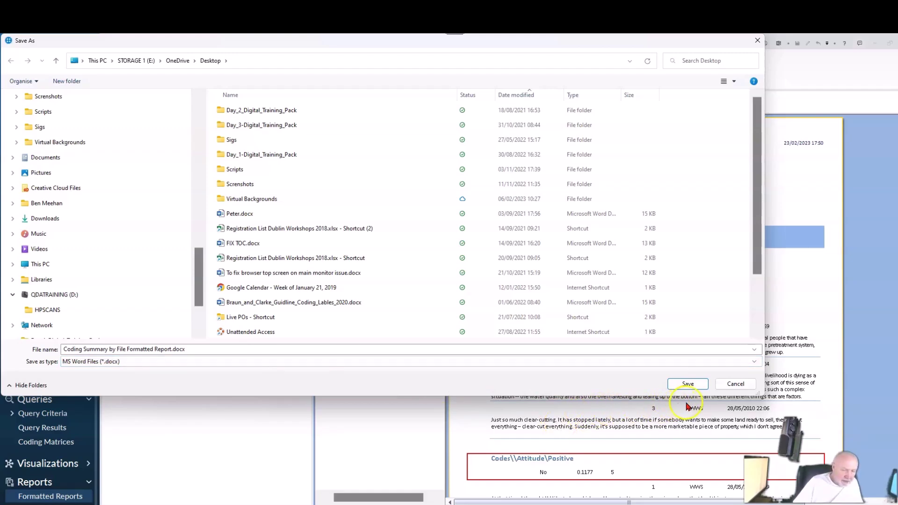
left_click(687, 384)
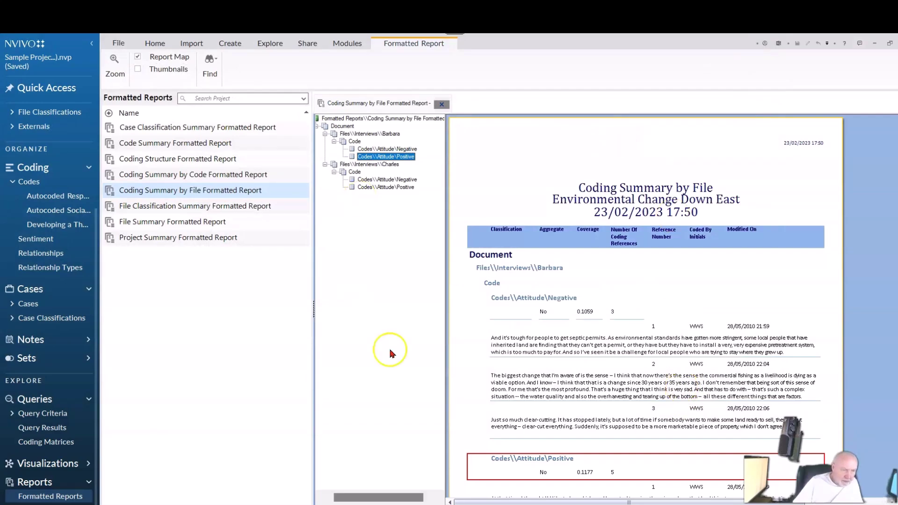
Open Coding Summary by File Formatted Report.docx from the desktop in Word and scroll through Barbara's Attitude sections.
left_click_drag(712, 41, 897, 42)
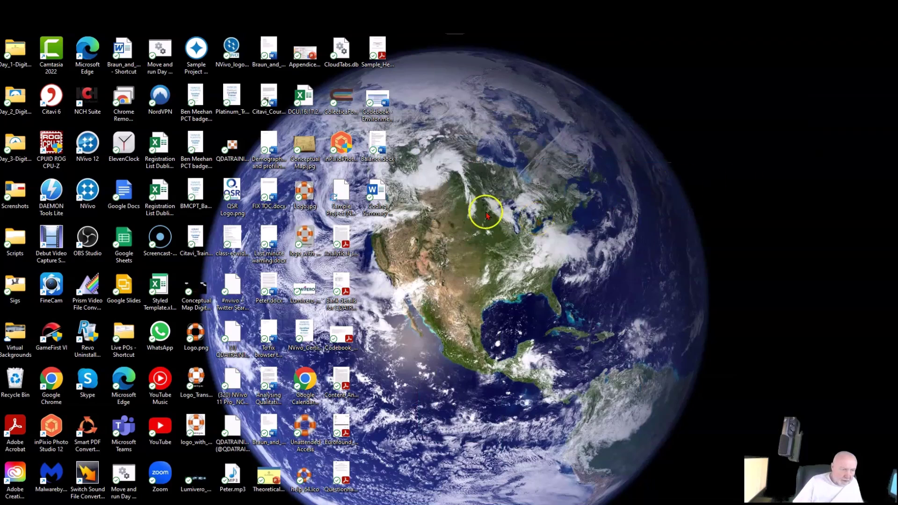
left_click(375, 191)
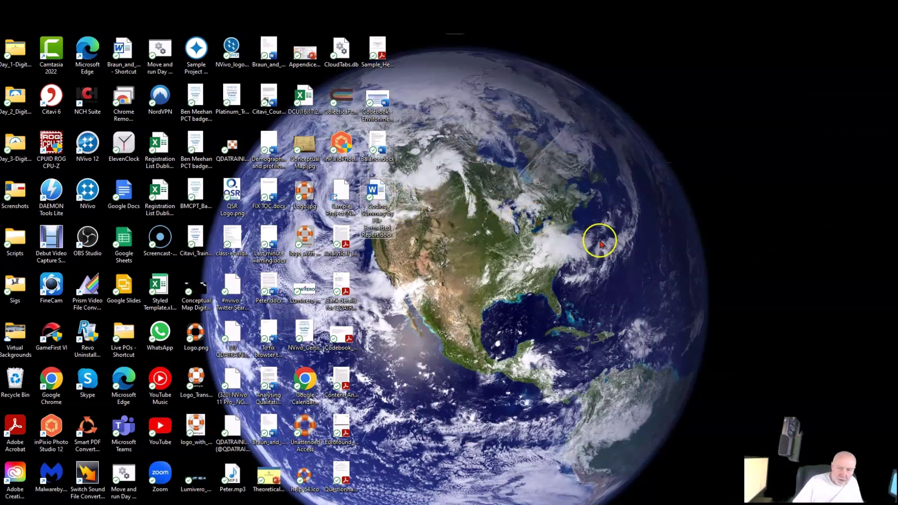
double_click(378, 193)
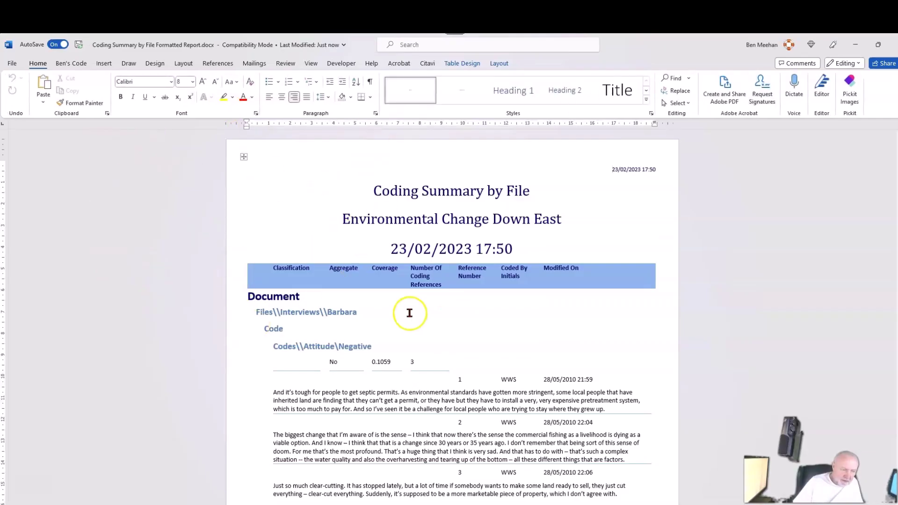
scroll(409, 312, "down", 3)
scroll(410, 316, "down", 8)
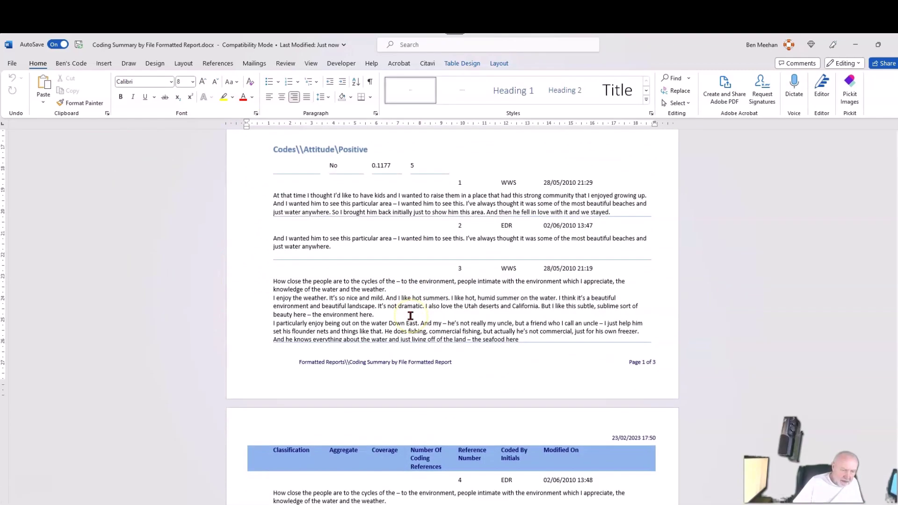
scroll(410, 316, "down", 5)
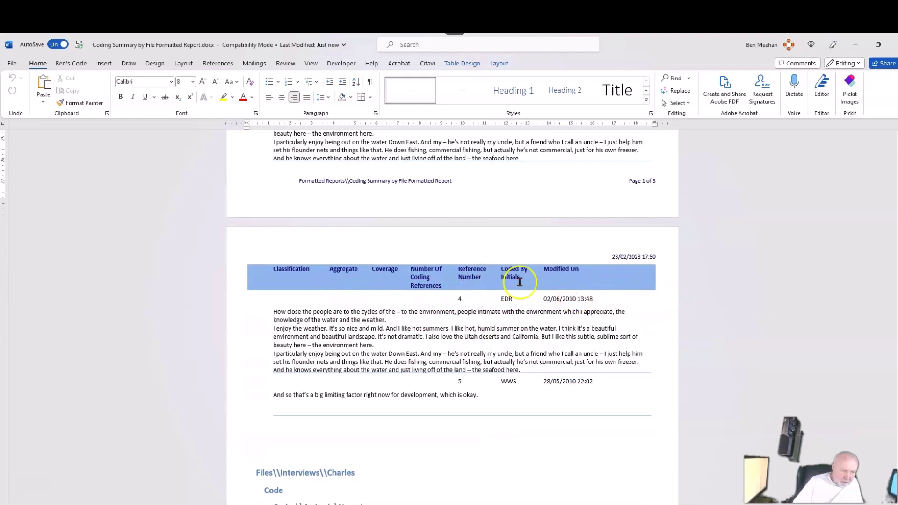
scroll(472, 304, "up", 8)
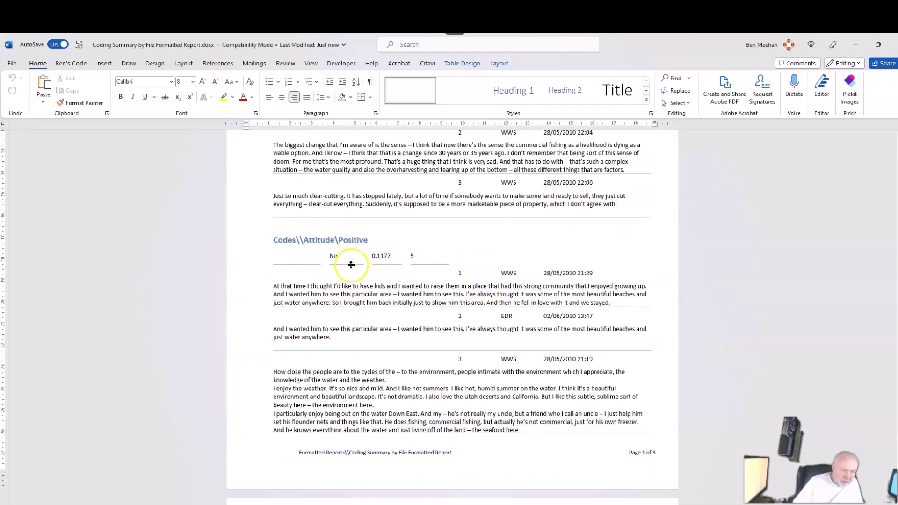
scroll(397, 265, "up", 7)
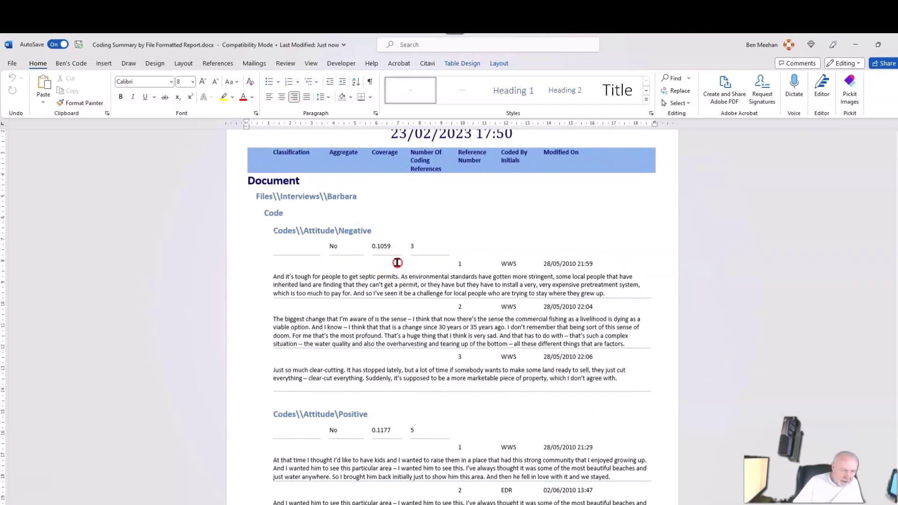